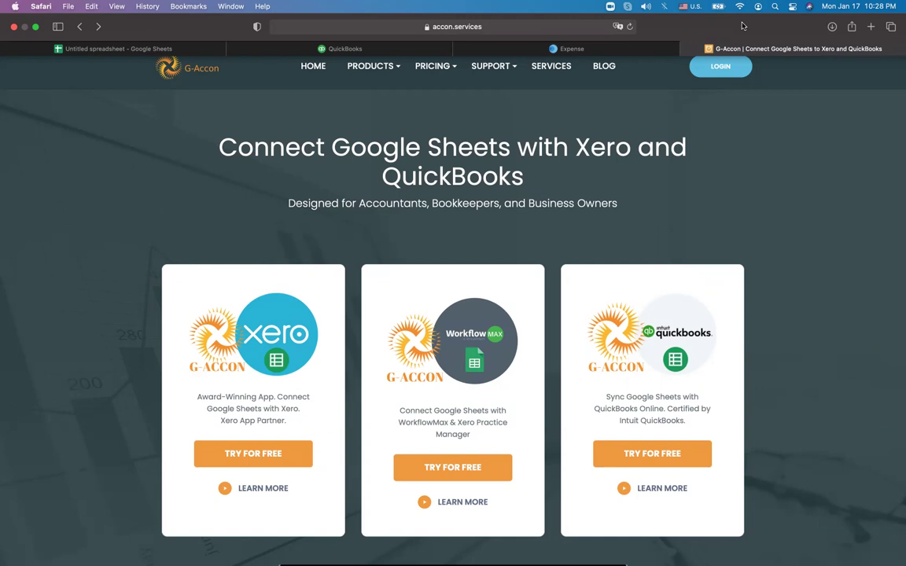
Open and scroll through the G-Accon blog article 'Clean Up and Reconcile Accounting Records by using G-Accon products'
{"action": "left_click", "coordinate": [611, 67]}
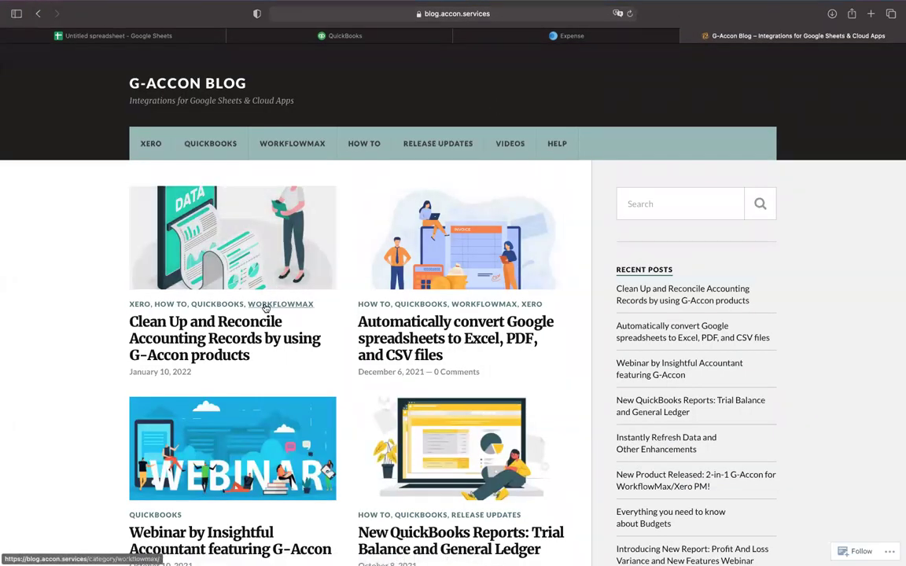
{"action": "left_click", "coordinate": [247, 329]}
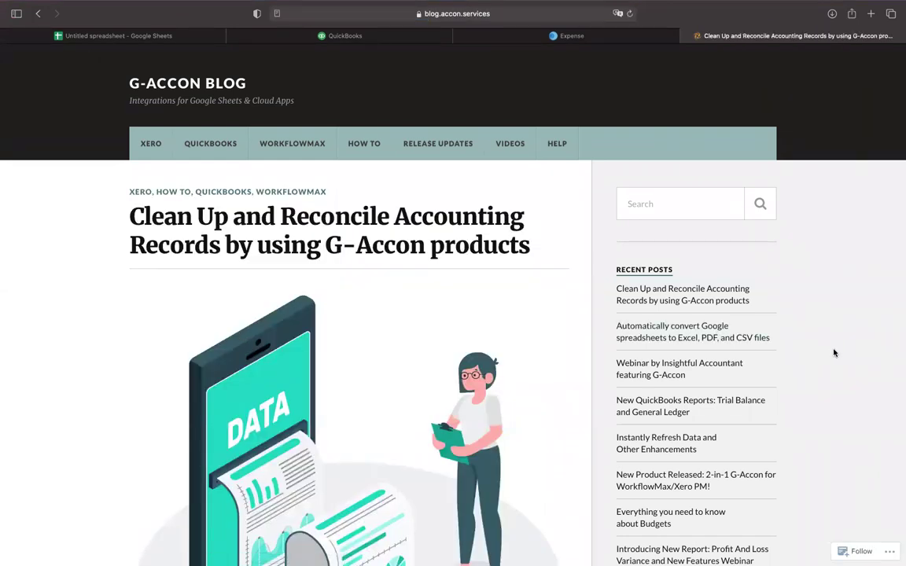
{"action": "scroll", "coordinate": [837, 354], "scroll_direction": "down", "scroll_amount": 1}
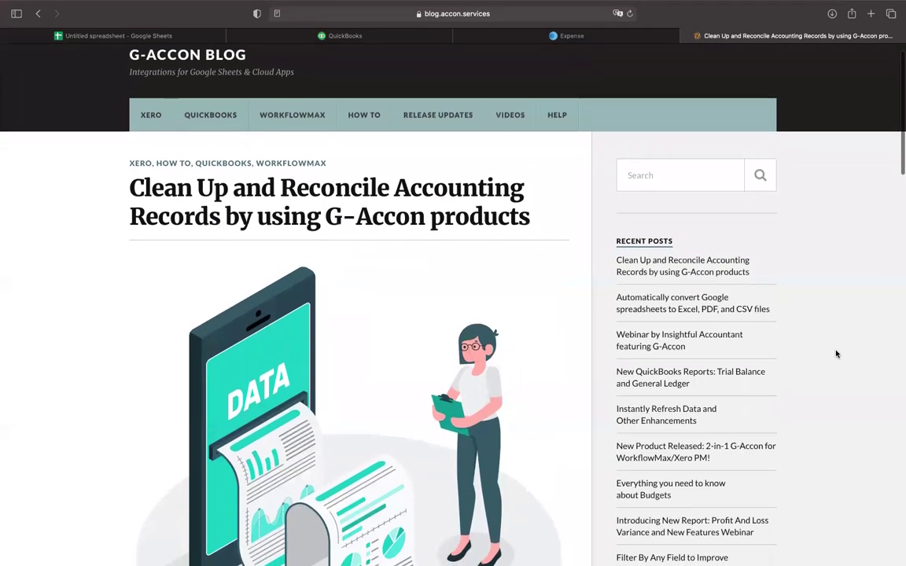
{"action": "scroll", "coordinate": [836, 354], "scroll_direction": "down", "scroll_amount": 1}
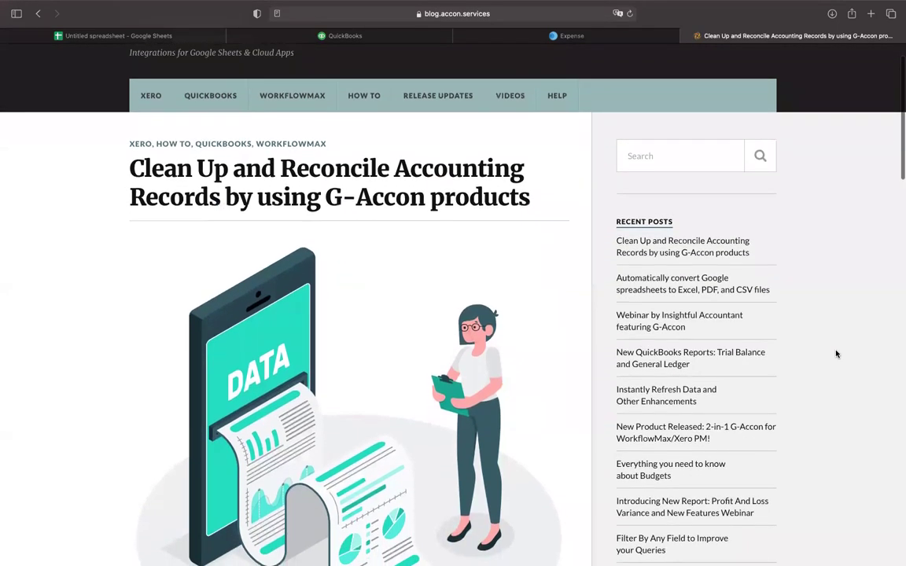
{"action": "scroll", "coordinate": [836, 354], "scroll_direction": "down", "scroll_amount": 1}
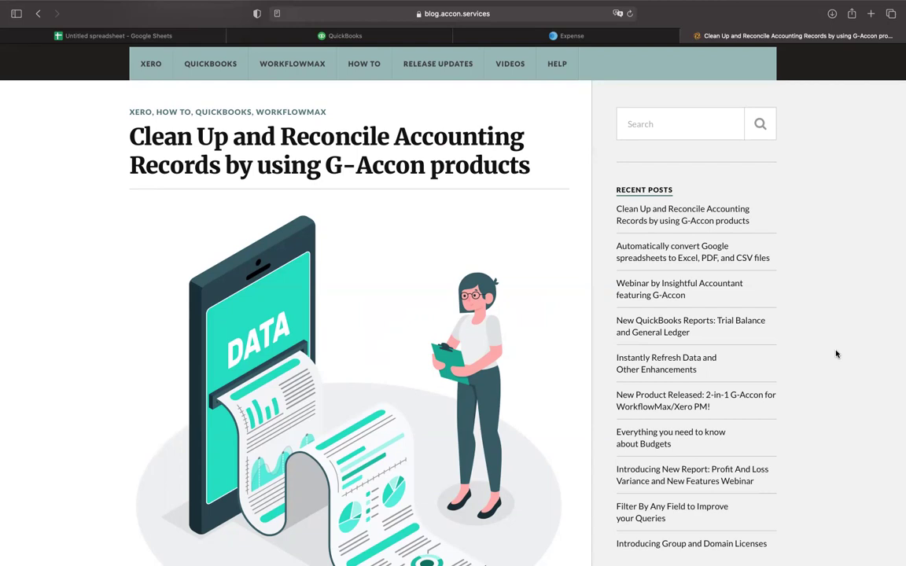
Go to the Expense sheet and open G-Accon for QuickBooks' Update/Modify/Delete Templates manager
{"action": "left_click", "coordinate": [154, 36]}
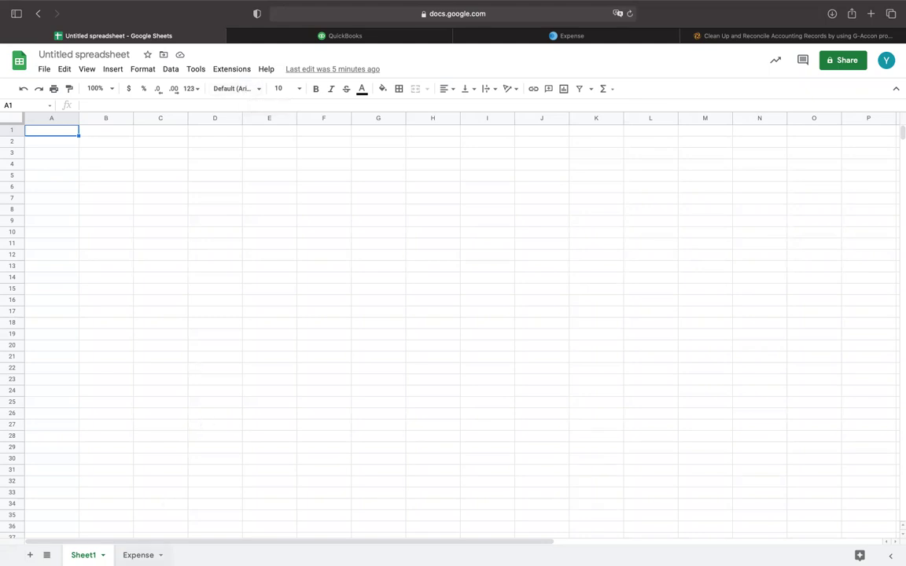
{"action": "left_click", "coordinate": [138, 556]}
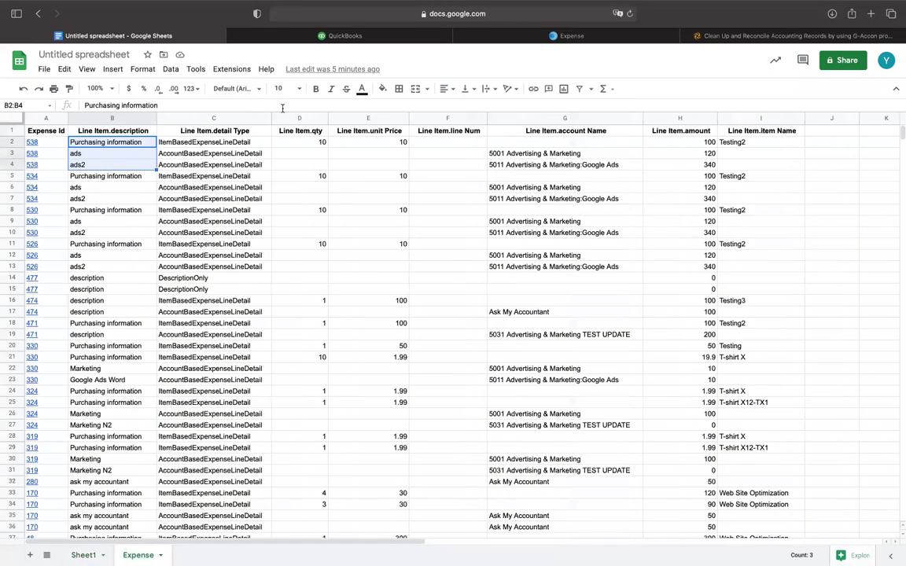
{"action": "left_click", "coordinate": [239, 71]}
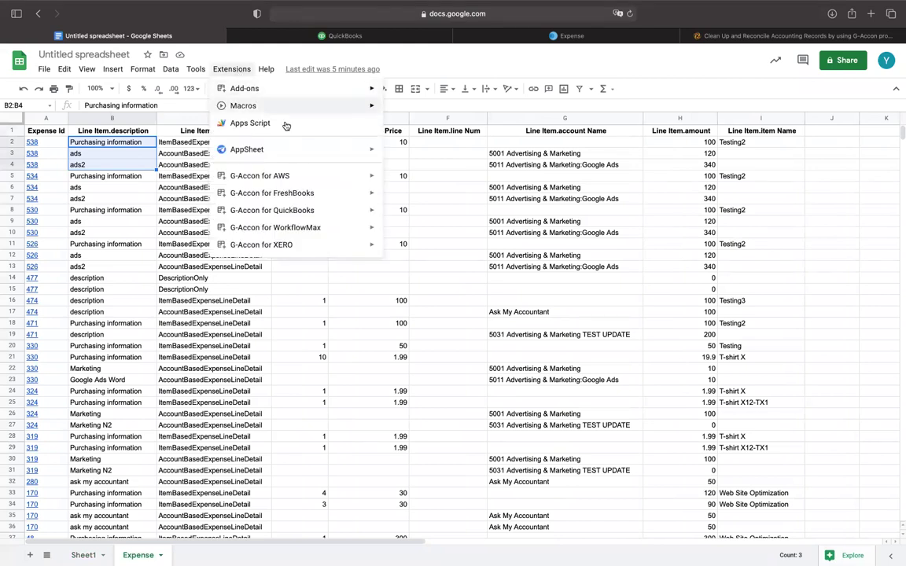
{"action": "mouse_move", "coordinate": [308, 210]}
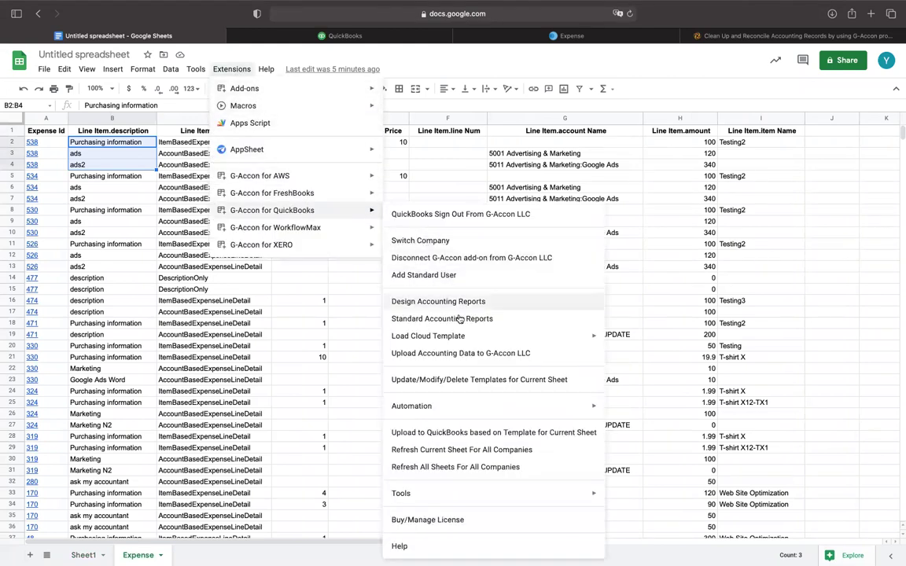
{"action": "left_click", "coordinate": [461, 380]}
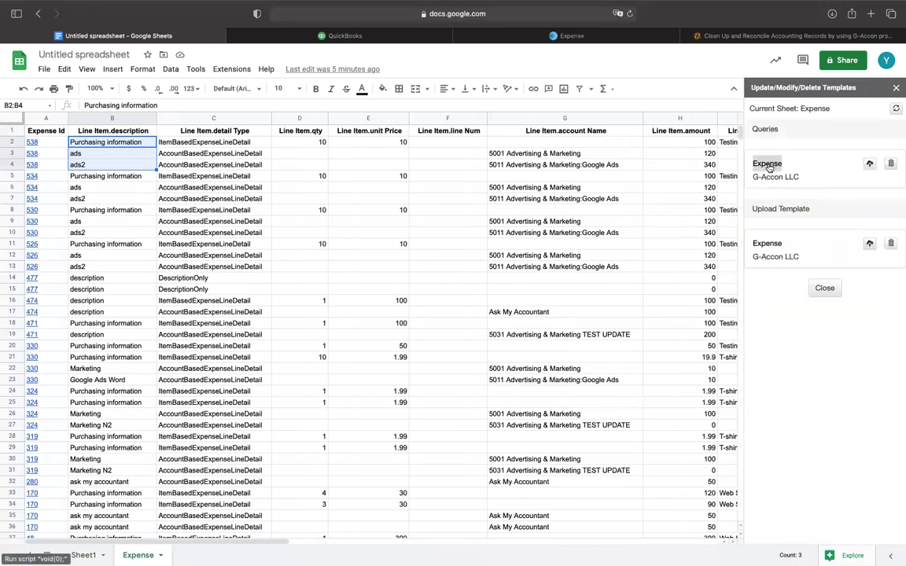
Review the Expense query template's settings, then close its editing window
{"action": "left_click", "coordinate": [768, 166]}
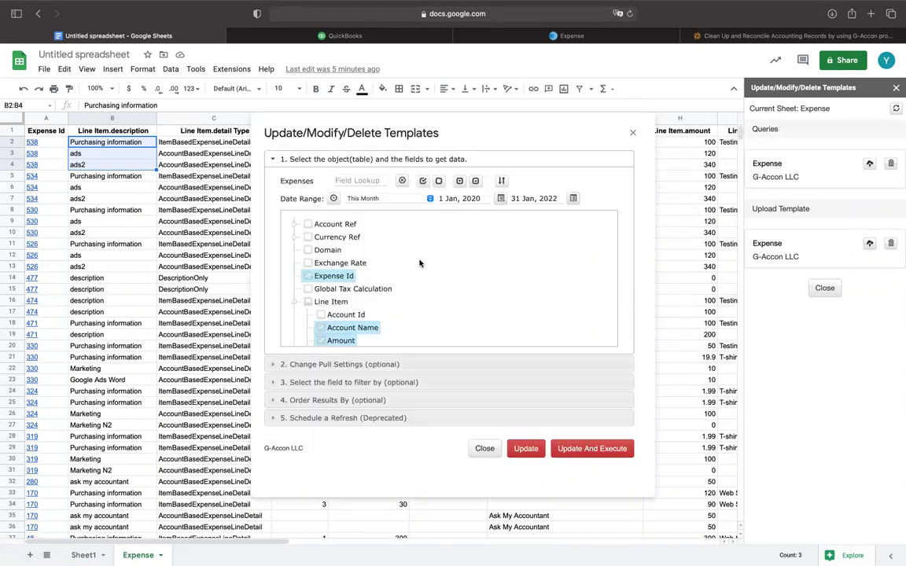
{"action": "scroll", "coordinate": [419, 264], "scroll_direction": "down", "scroll_amount": 1}
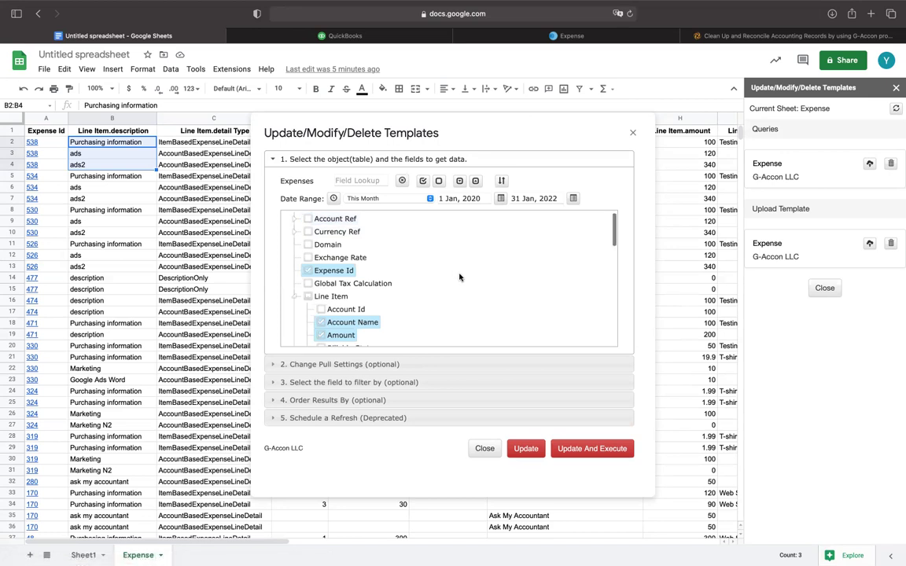
{"action": "scroll", "coordinate": [460, 277], "scroll_direction": "down", "scroll_amount": 5}
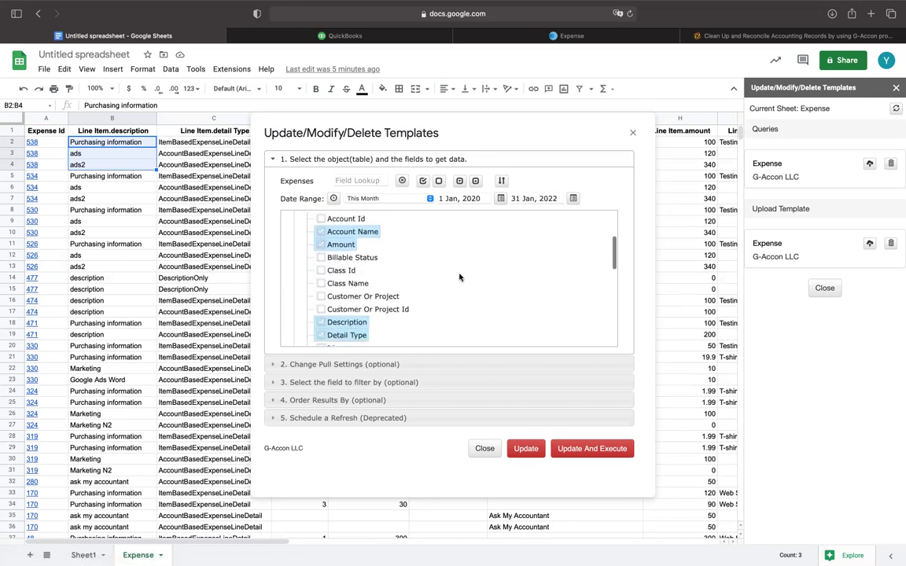
{"action": "scroll", "coordinate": [460, 277], "scroll_direction": "down", "scroll_amount": 5}
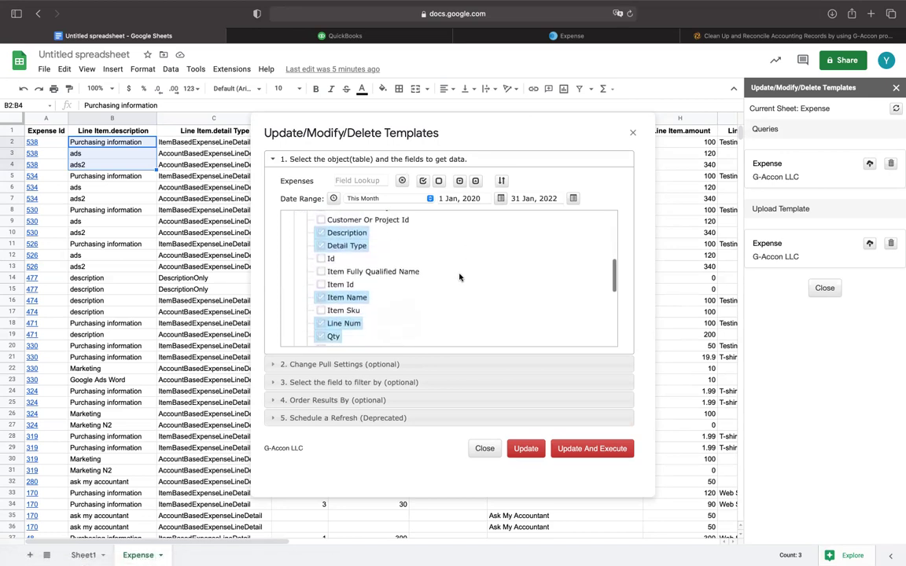
{"action": "scroll", "coordinate": [460, 277], "scroll_direction": "down", "scroll_amount": 5}
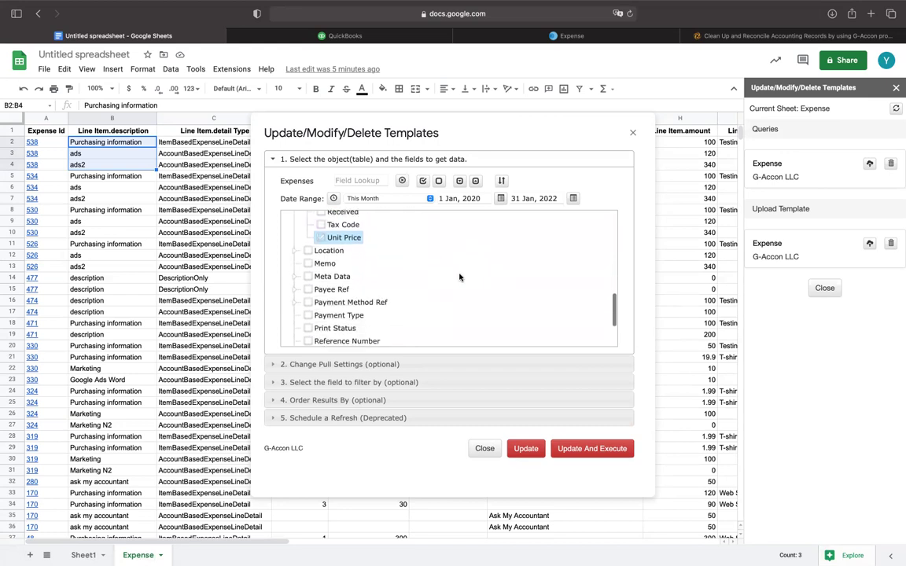
{"action": "scroll", "coordinate": [460, 277], "scroll_direction": "down", "scroll_amount": 4}
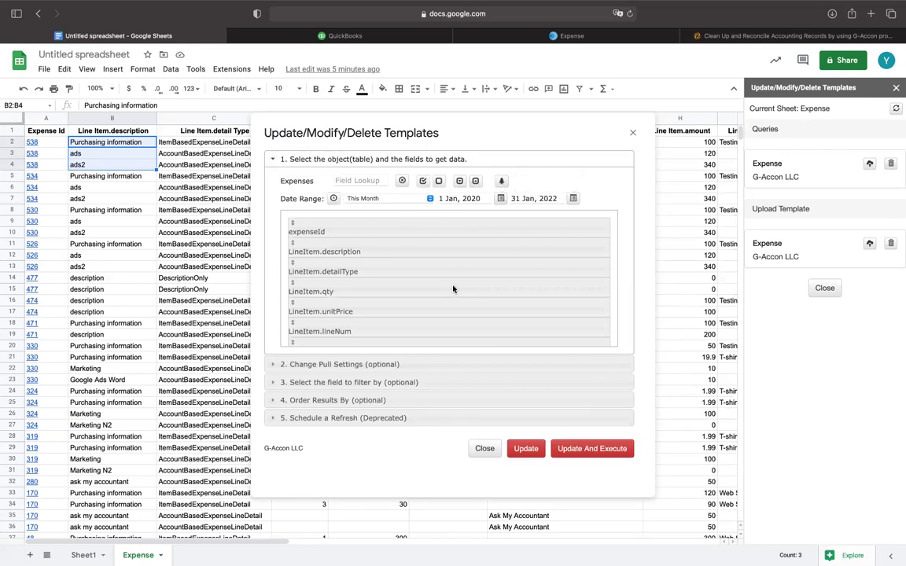
{"action": "left_click", "coordinate": [633, 136]}
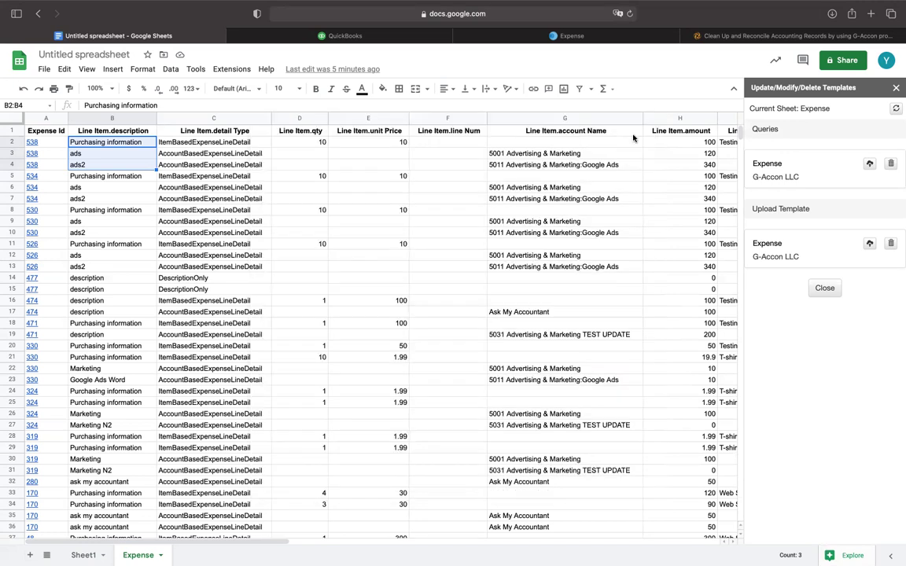
Append 'Update' to the three expense 538 descriptions: Purchasing information, ads and ads2
{"action": "left_click", "coordinate": [143, 144]}
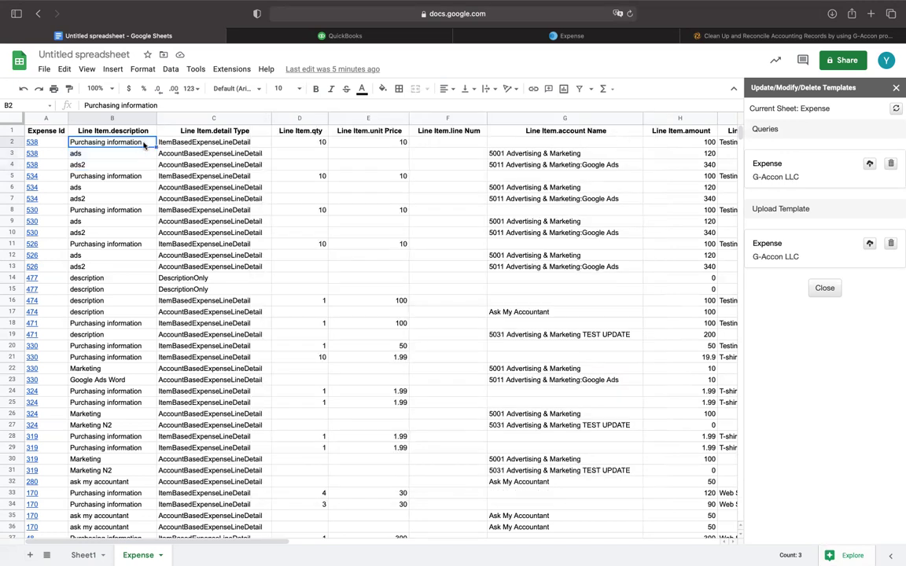
{"action": "left_click", "coordinate": [181, 103]}
{"action": "type", "text": "Update"}
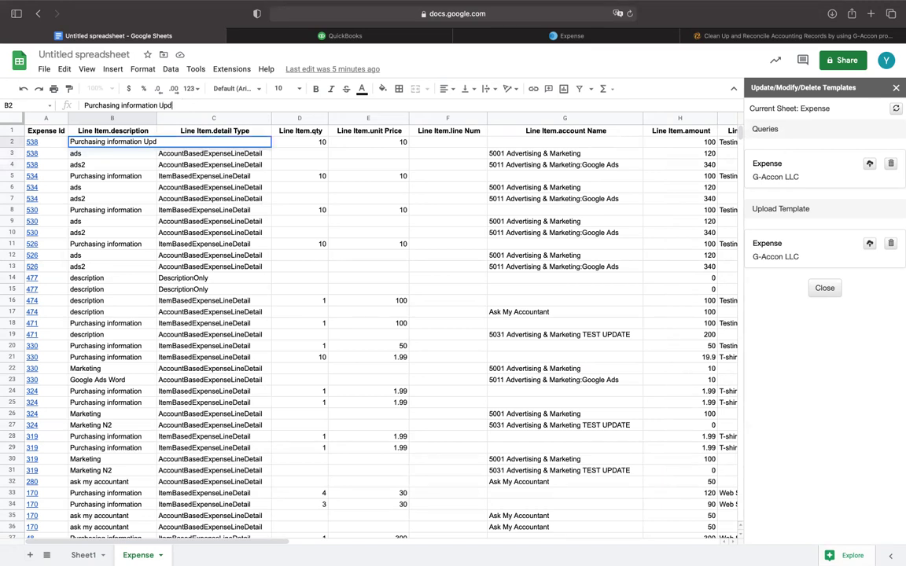
{"action": "left_click", "coordinate": [112, 155]}
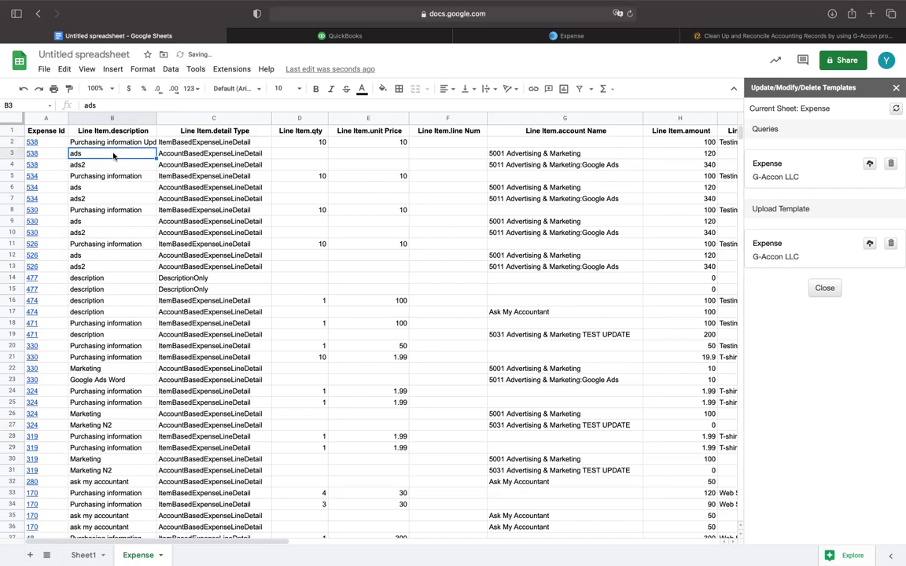
{"action": "left_click", "coordinate": [134, 105]}
{"action": "type", "text": "Updat"}
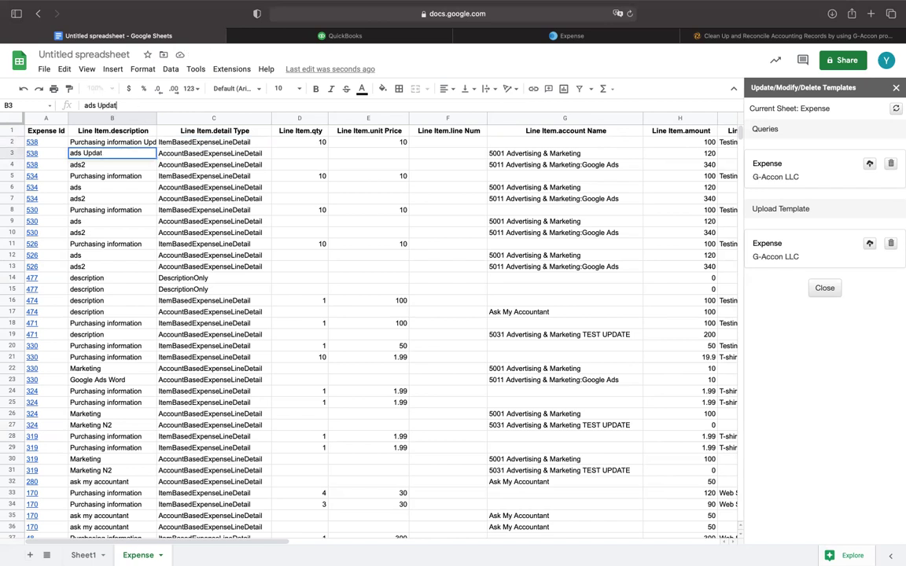
{"action": "type", "text": "e"}
{"action": "left_click", "coordinate": [104, 166]}
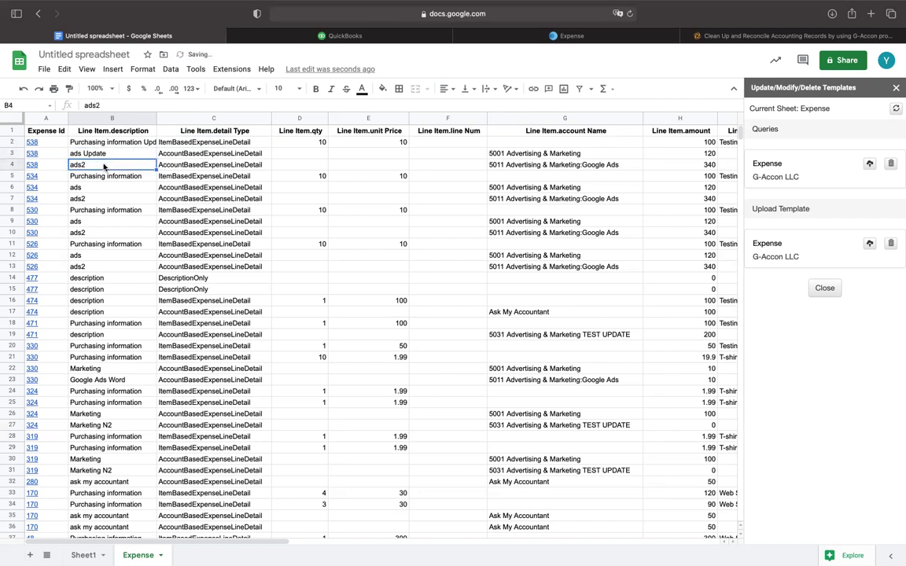
{"action": "left_click", "coordinate": [102, 106]}
{"action": "type", "text": "Update"}
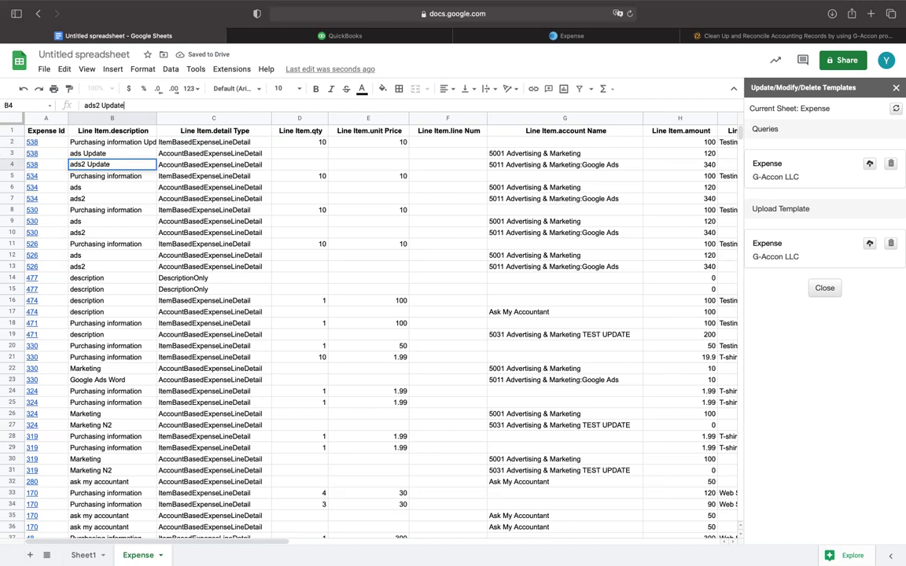
{"action": "key", "text": "Return"}
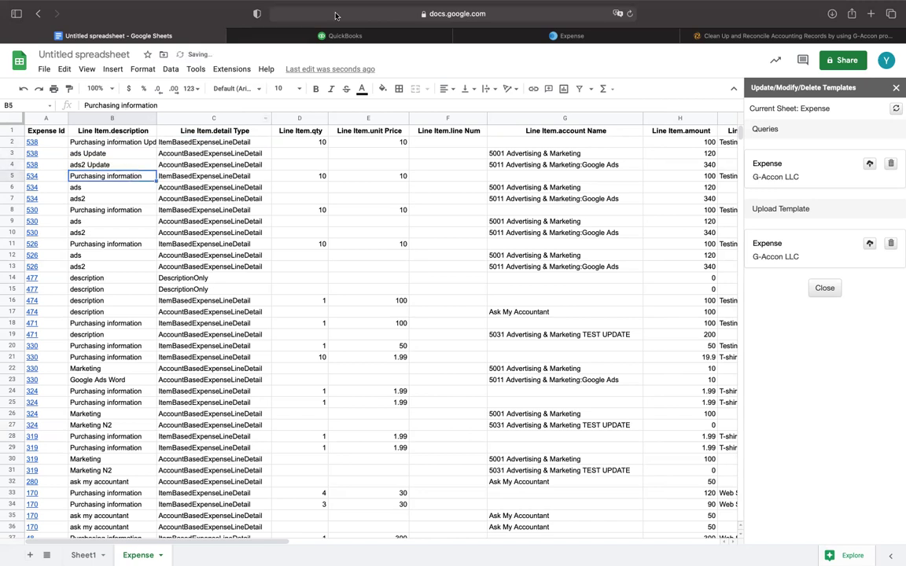
{"action": "mouse_move", "coordinate": [351, 4]}
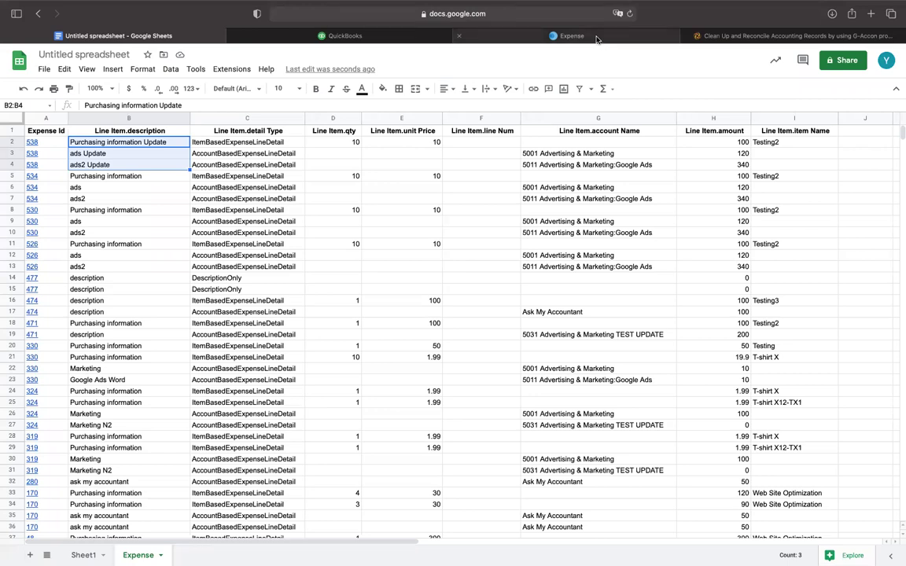
{"action": "left_click", "coordinate": [596, 37]}
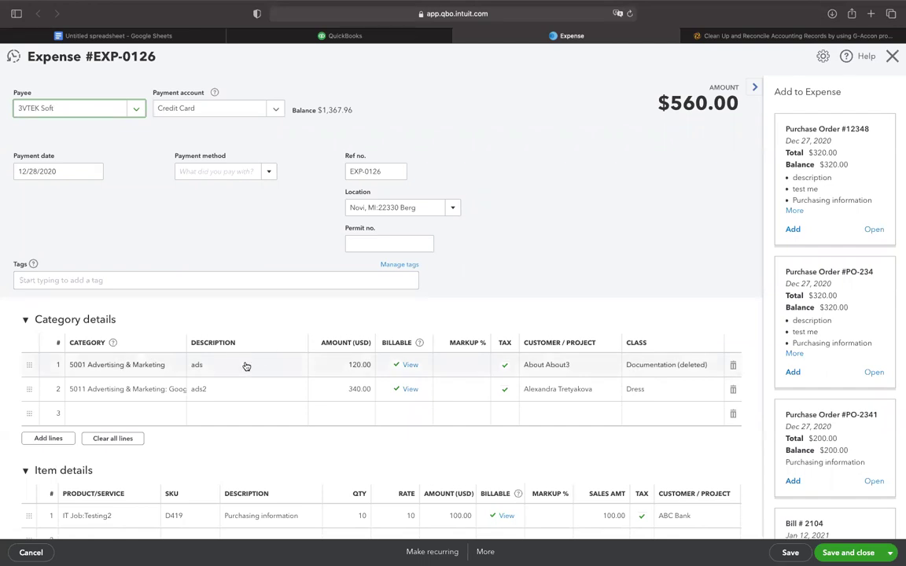
{"action": "left_click", "coordinate": [167, 37]}
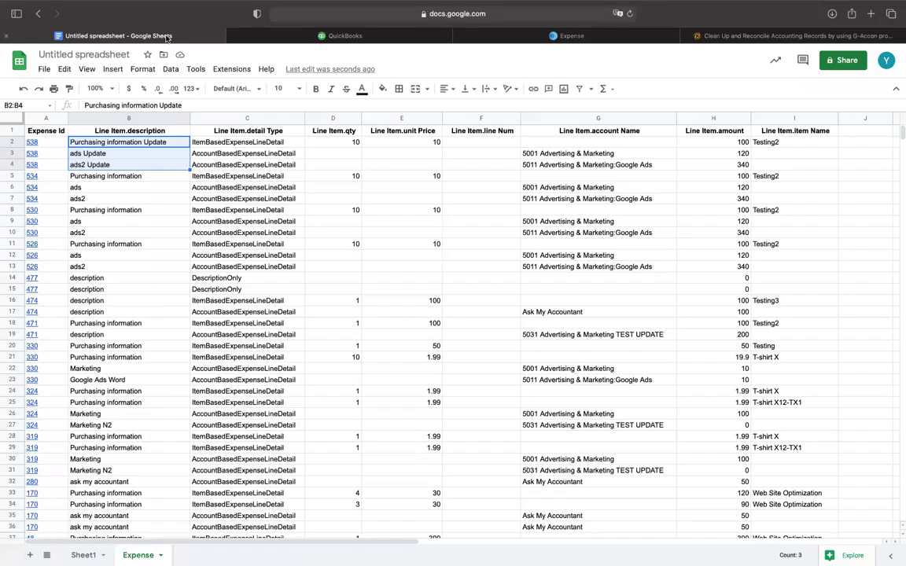
Search the G-Accon Cloud Template Library for 'expenses' and load Update Line Item Descriptions in Expenses
{"action": "left_click", "coordinate": [243, 71]}
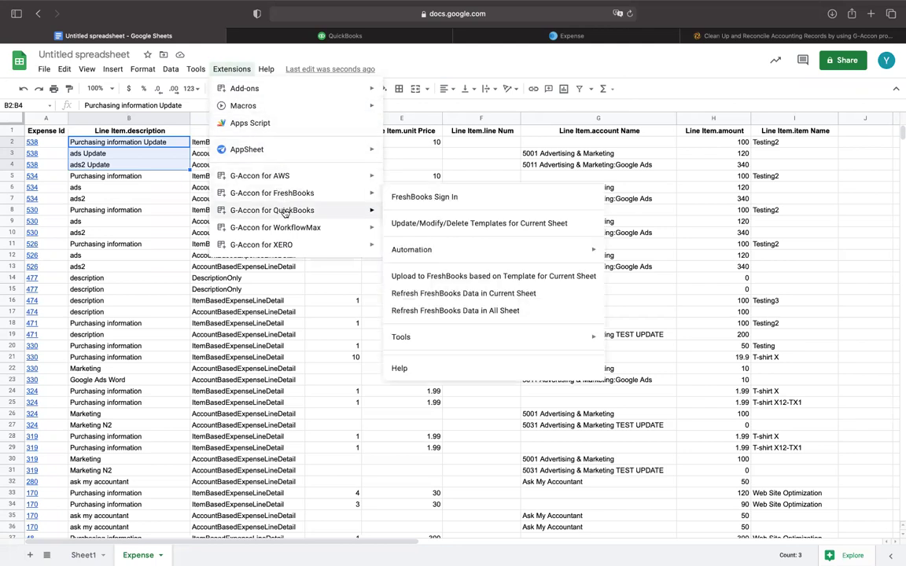
{"action": "mouse_move", "coordinate": [286, 214]}
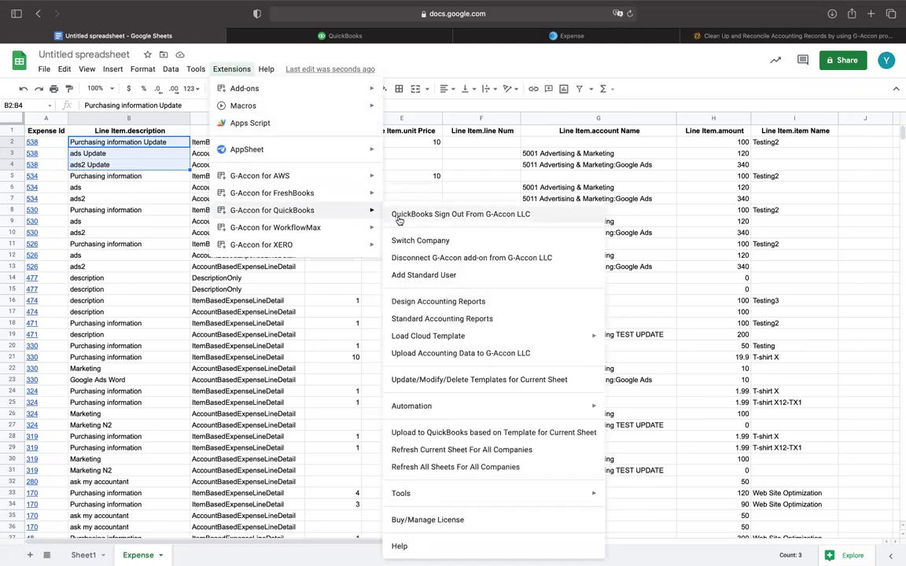
{"action": "mouse_move", "coordinate": [430, 344]}
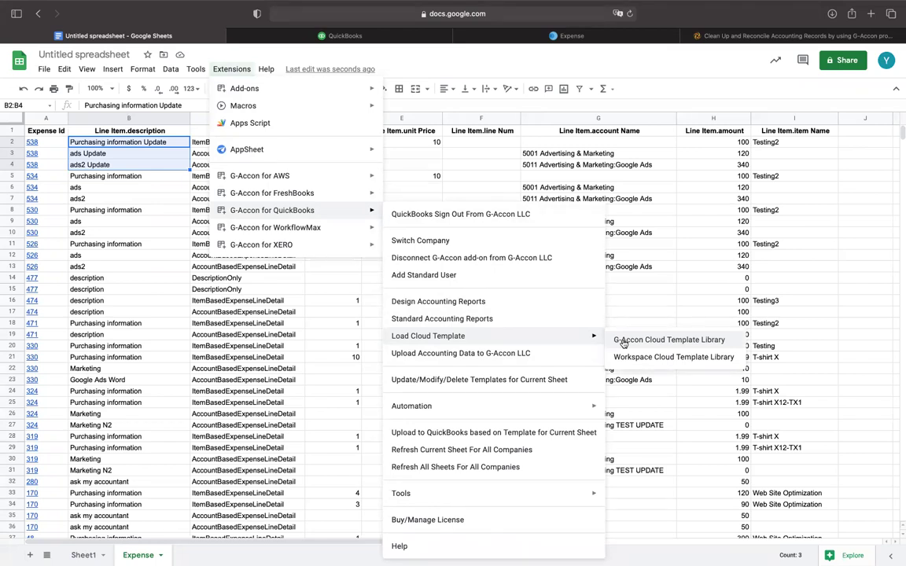
{"action": "left_click", "coordinate": [668, 340]}
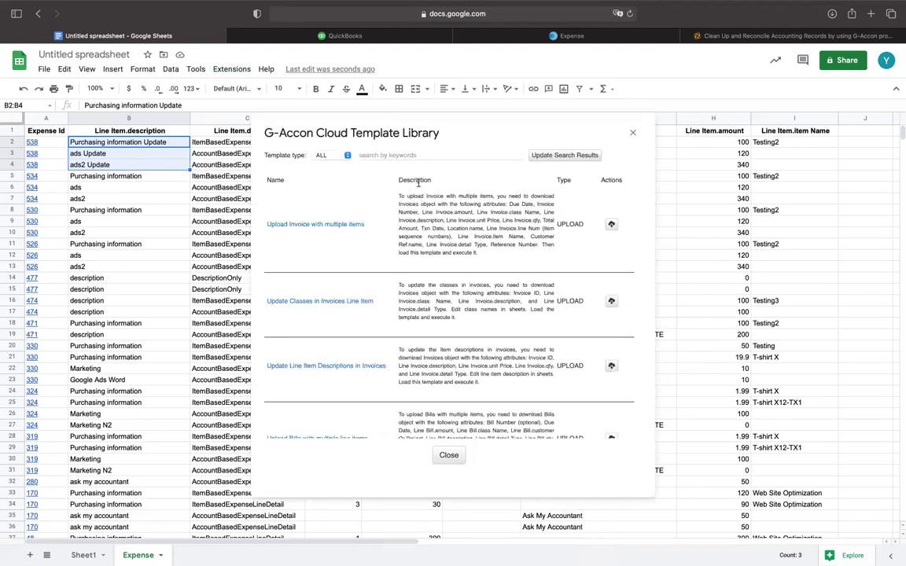
{"action": "left_click", "coordinate": [404, 155]}
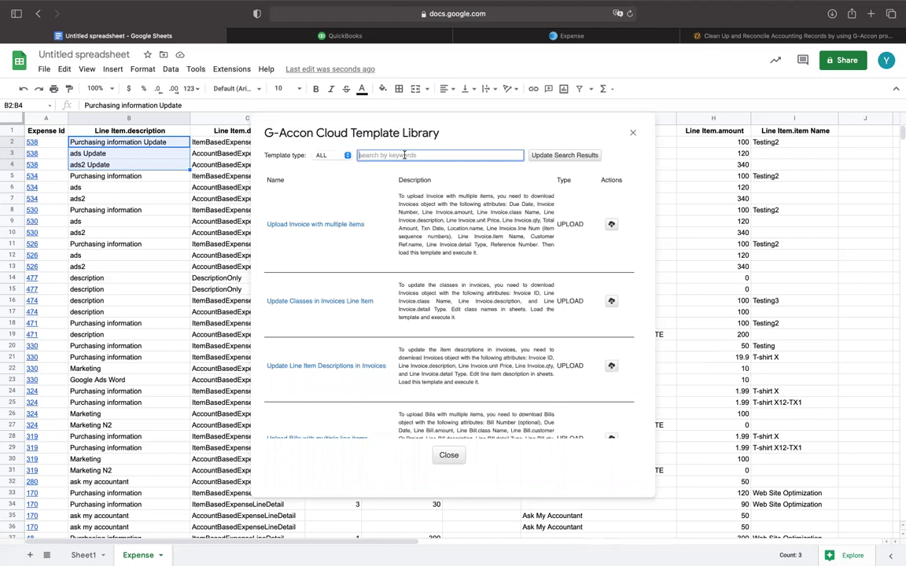
{"action": "type", "text": "expenses"}
{"action": "left_click", "coordinate": [566, 156]}
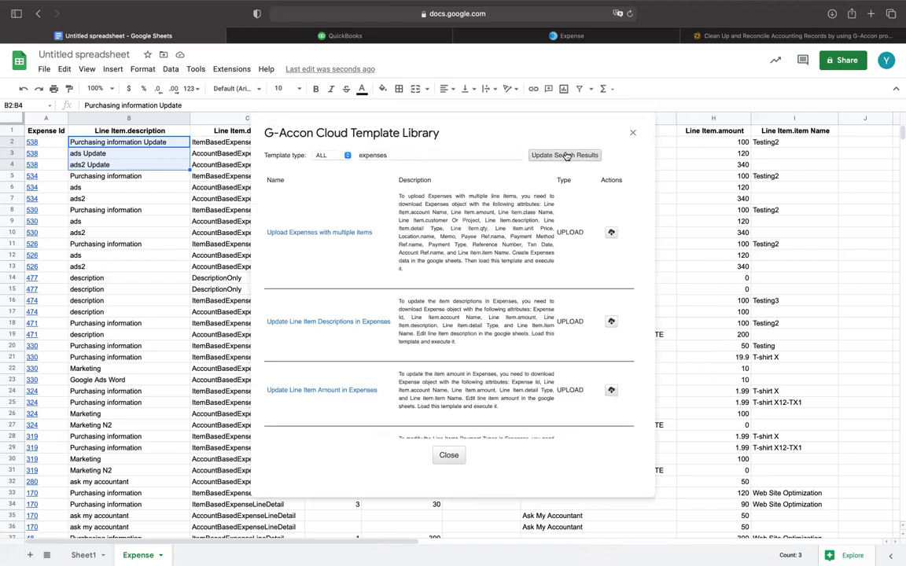
{"action": "scroll", "coordinate": [361, 272], "scroll_direction": "down", "scroll_amount": 2}
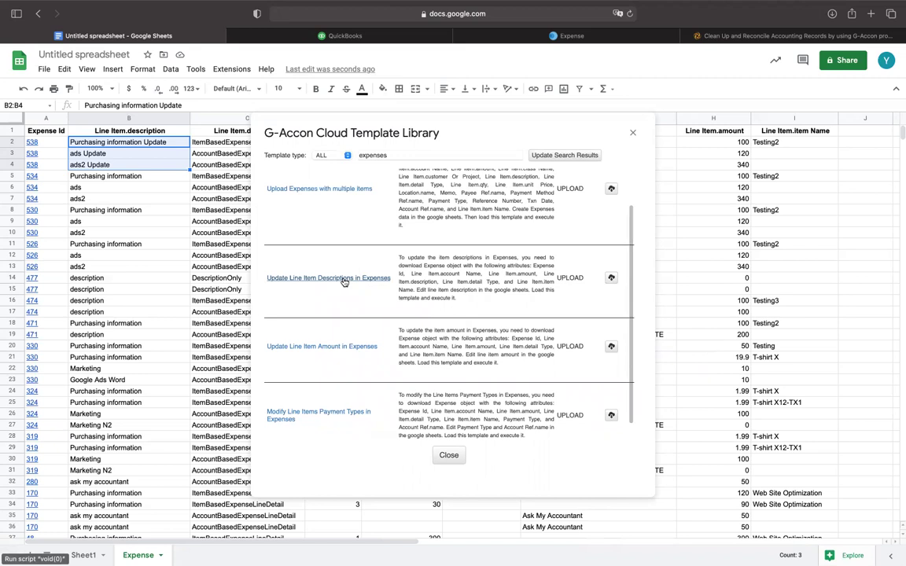
{"action": "left_click", "coordinate": [344, 280]}
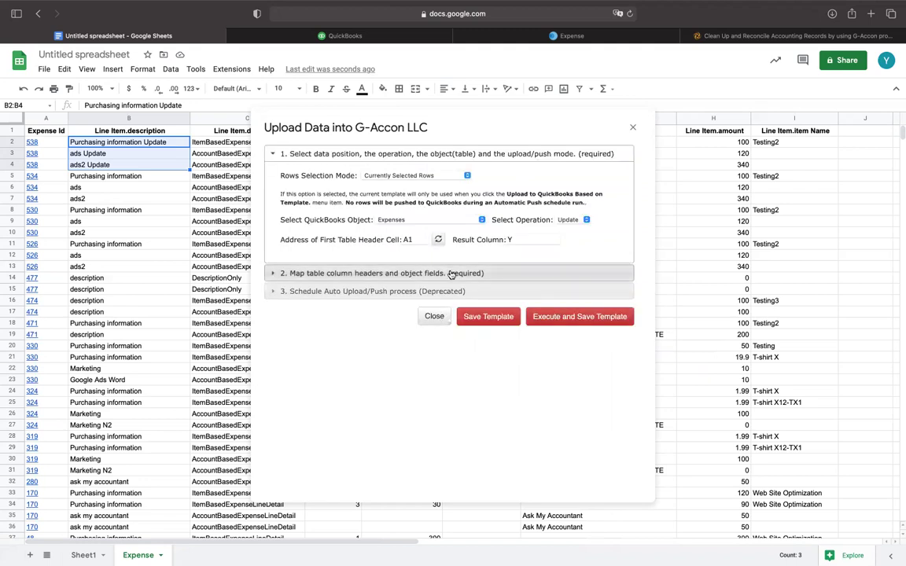
Check the column-to-QuickBooks field mappings, then execute and save the upload template
{"action": "left_click", "coordinate": [451, 274]}
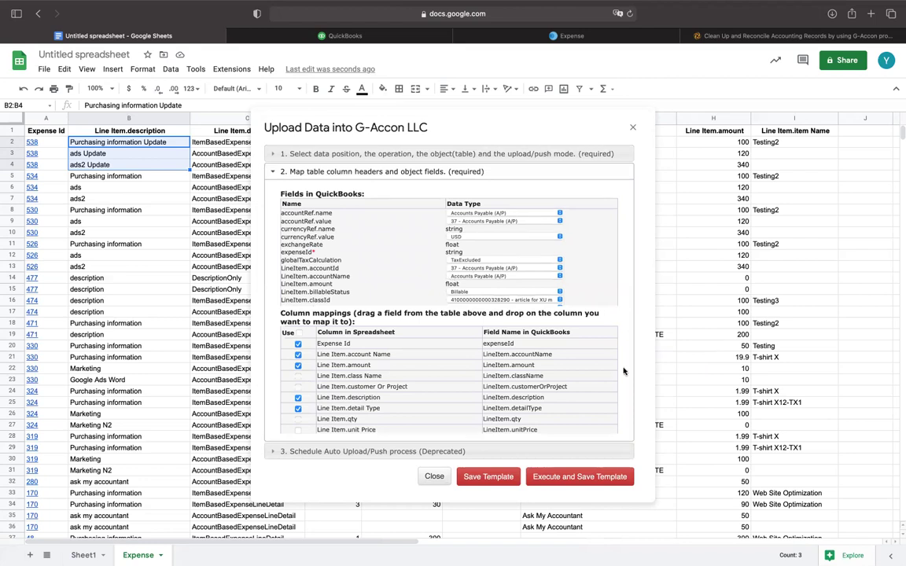
{"action": "left_click", "coordinate": [597, 478]}
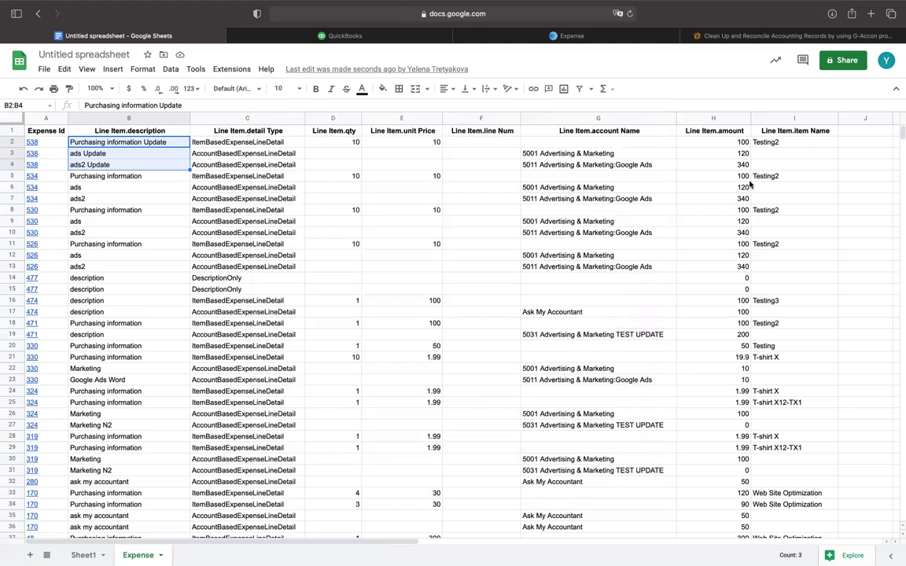
Scroll right to the upload results showing Success TRUE for all three expense 538 rows
{"action": "scroll", "coordinate": [749, 184], "scroll_direction": "right", "scroll_amount": 15}
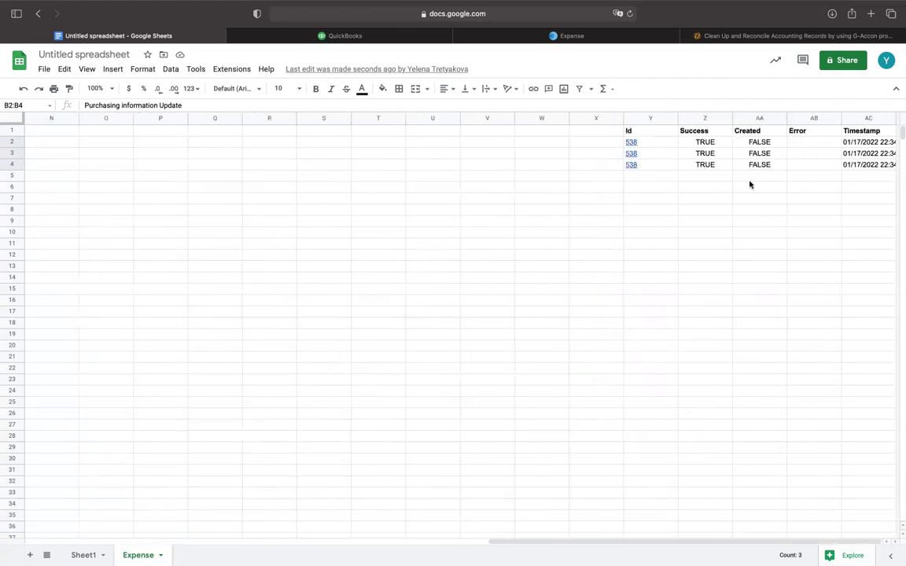
{"action": "mouse_move", "coordinate": [630, 143]}
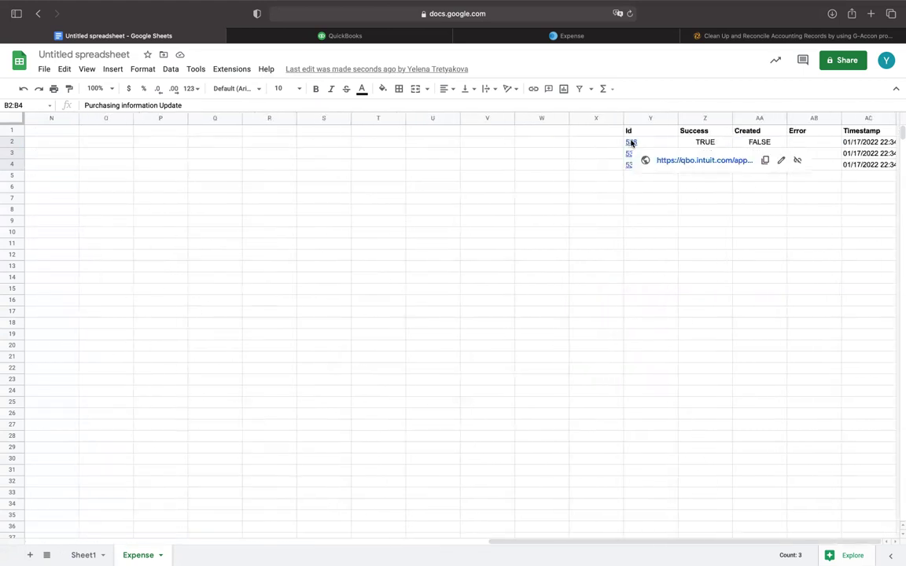